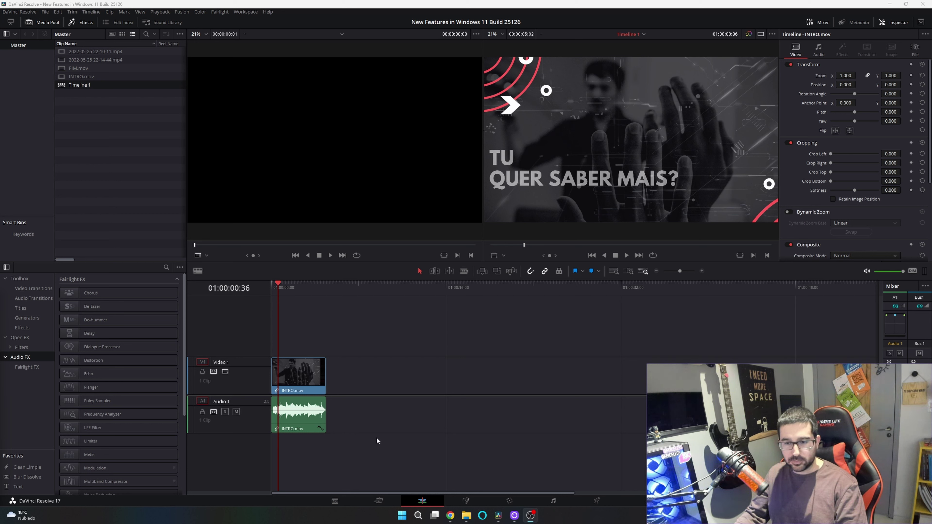
Play and stop the INTRO clip's opening seconds three times to check its audio.
click(296, 289)
key(space)
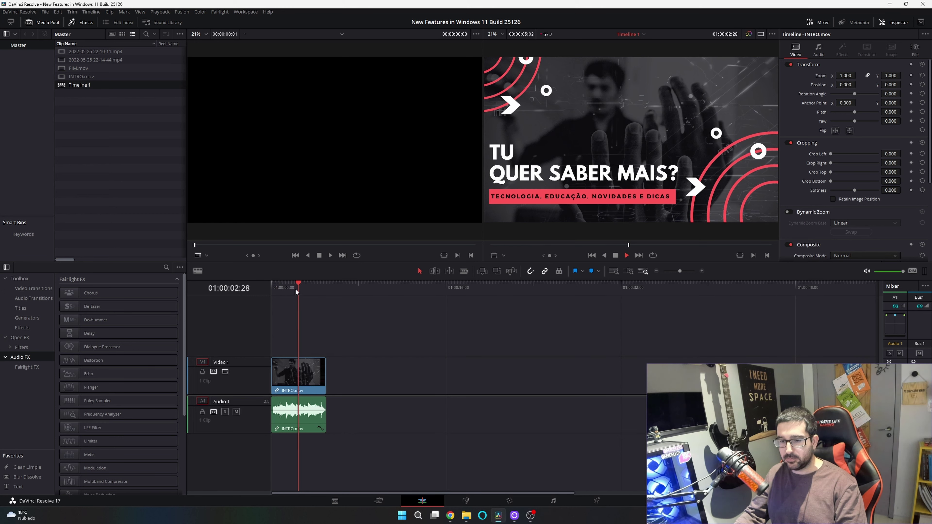
key(space)
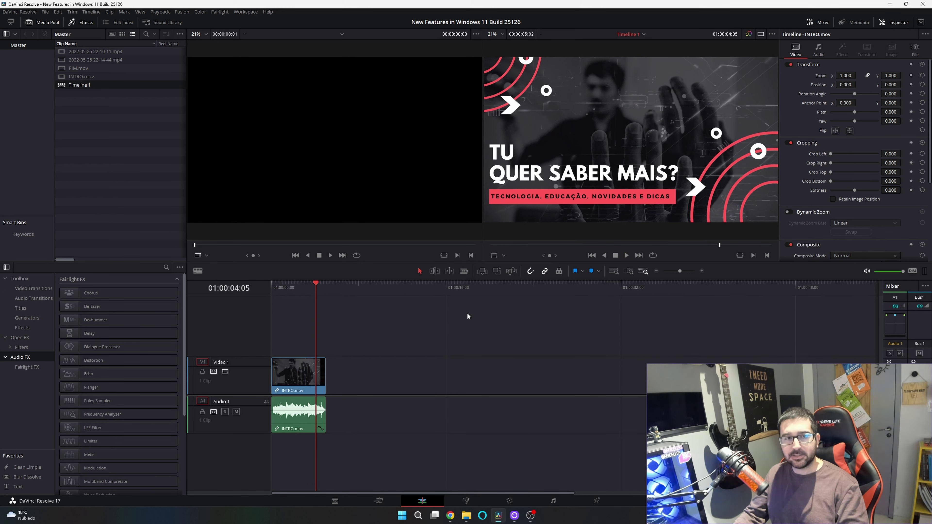
click(294, 288)
key(space)
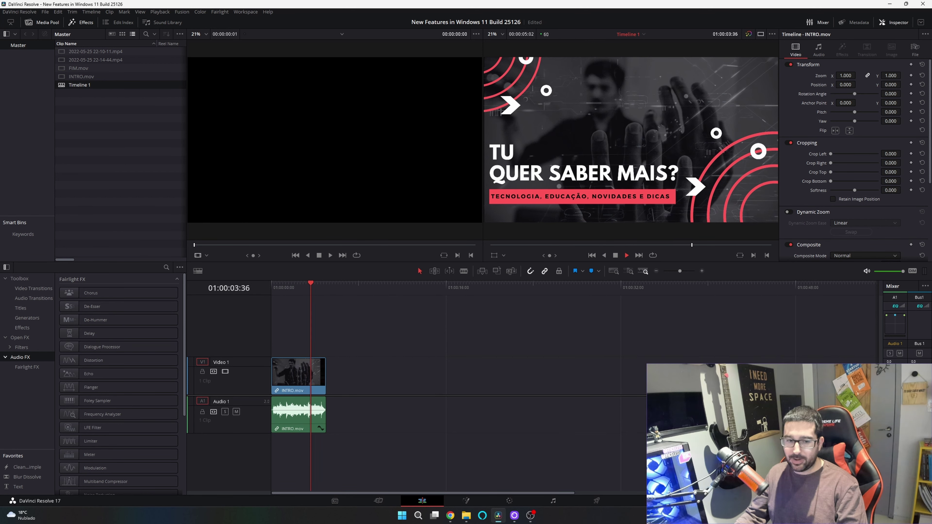
key(space)
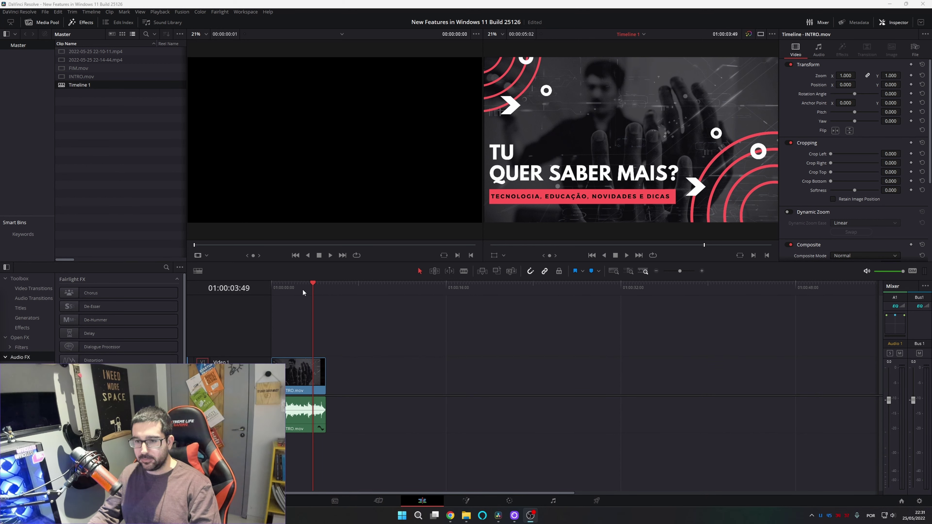
click(290, 287)
key(space)
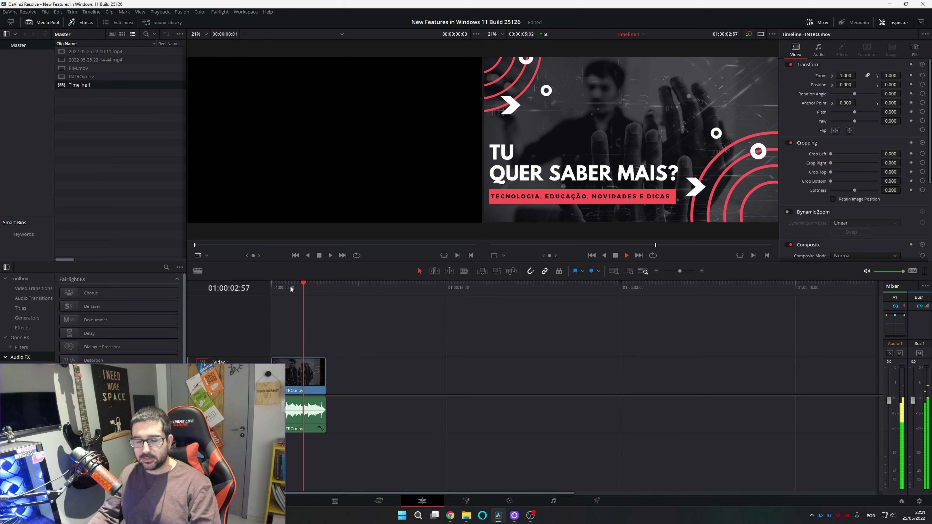
key(space)
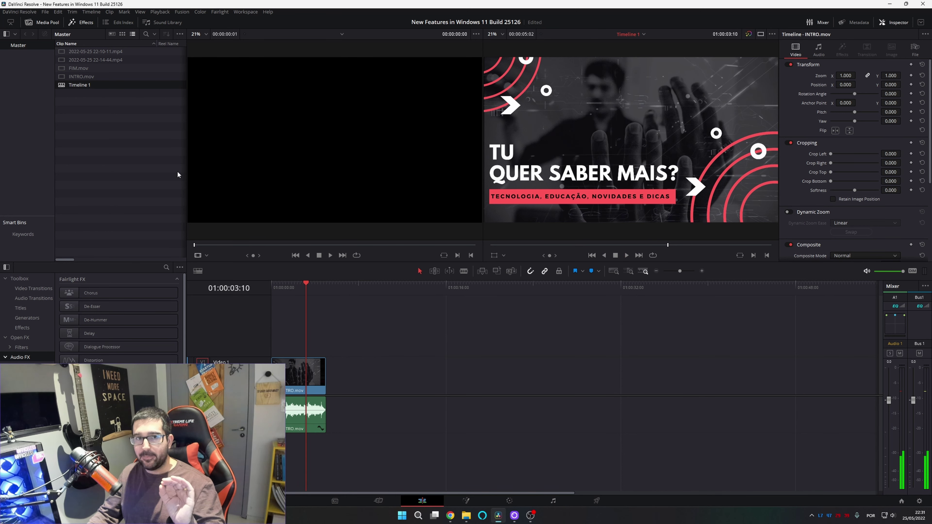
In Video and Audio I/O preferences, set Output device to Alto-falantes (Realtek(R) Audio) and save.
click(19, 11)
click(32, 47)
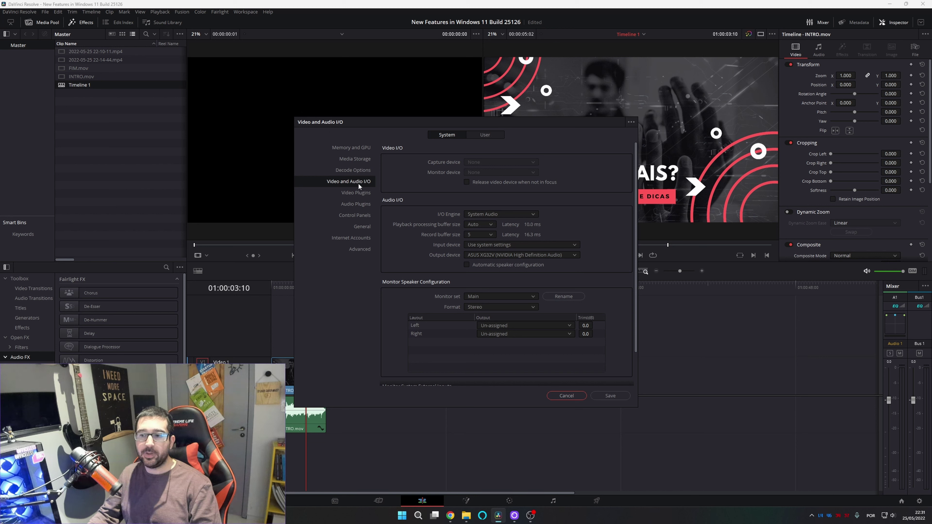
click(489, 253)
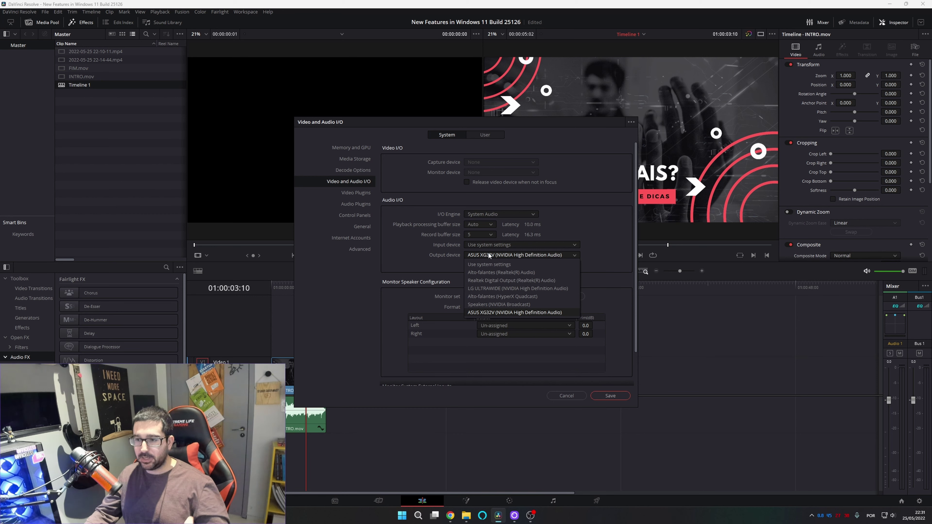
click(527, 273)
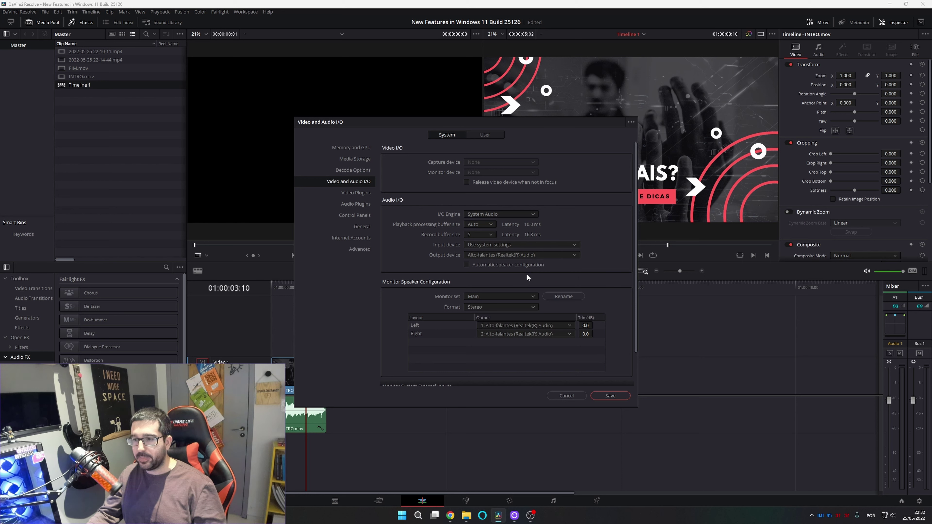
click(610, 396)
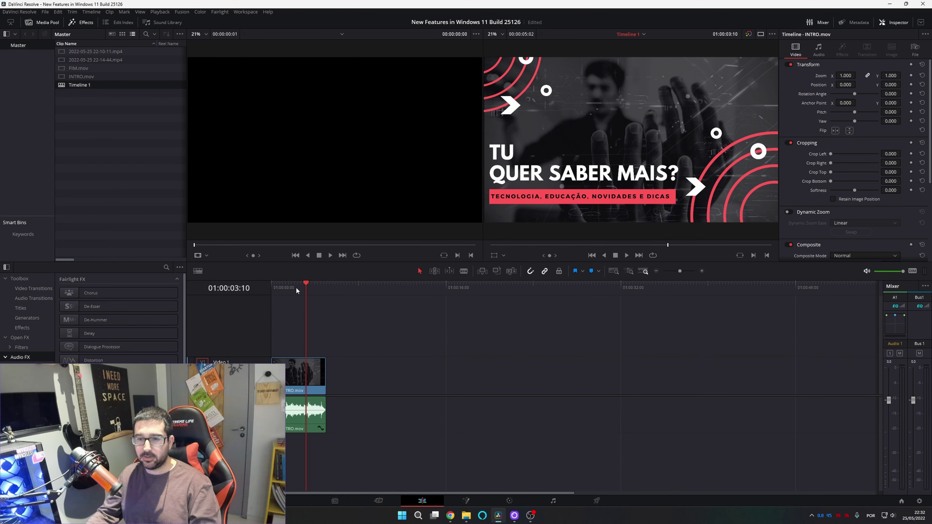
Replay INTRO.mov from its start to about 01:00:02:50 to confirm sound through the speakers.
click(289, 284)
key(space)
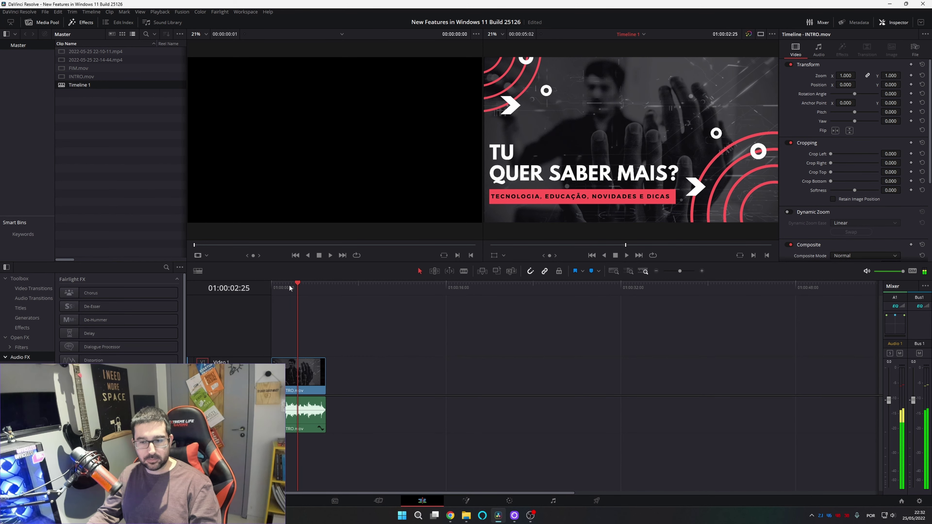
key(space)
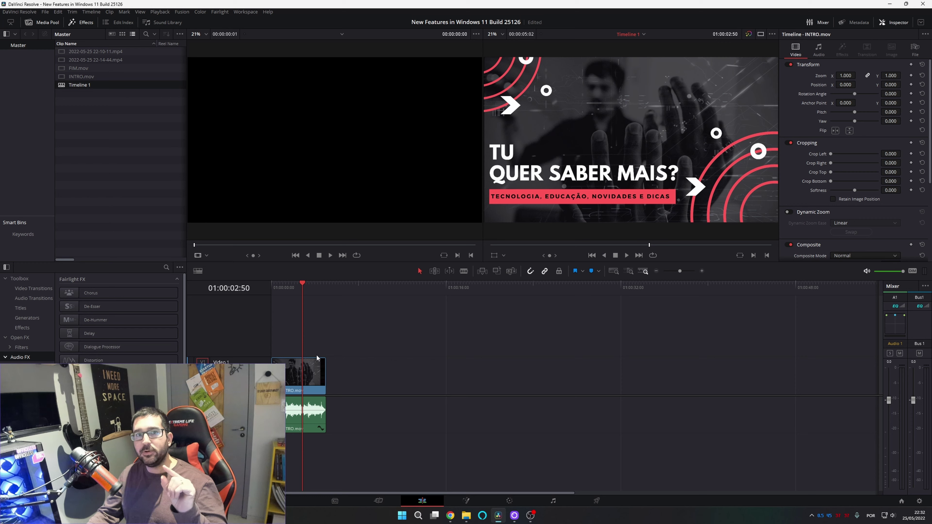
Minimize Resolve, close the project folder window, and bring OBS Studio up slightly lower.
click(890, 4)
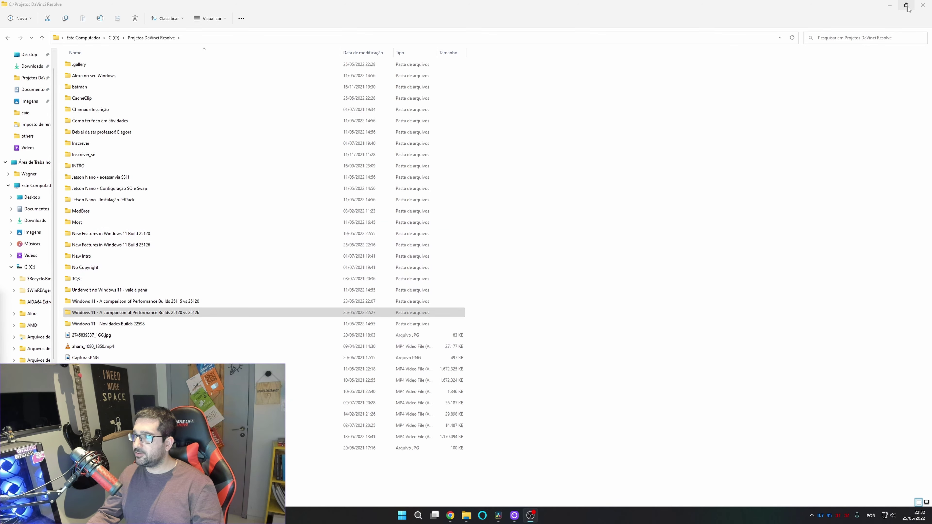
click(922, 5)
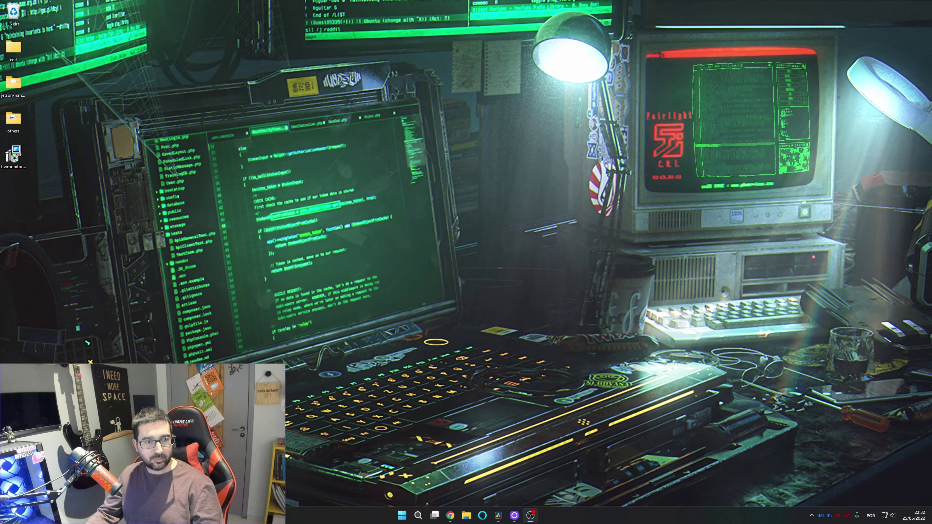
click(531, 516)
drag(500, 38, 504, 47)
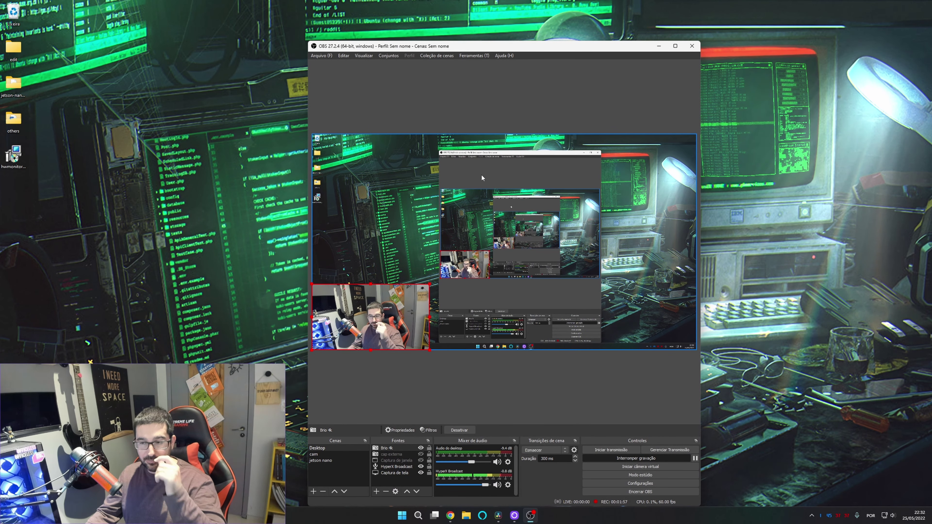
click(328, 57)
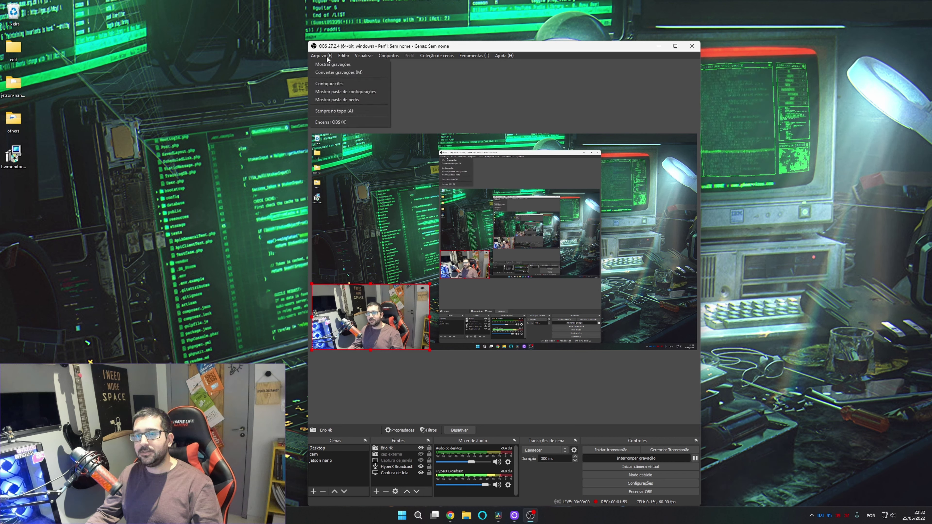
click(349, 72)
drag(524, 203, 256, 153)
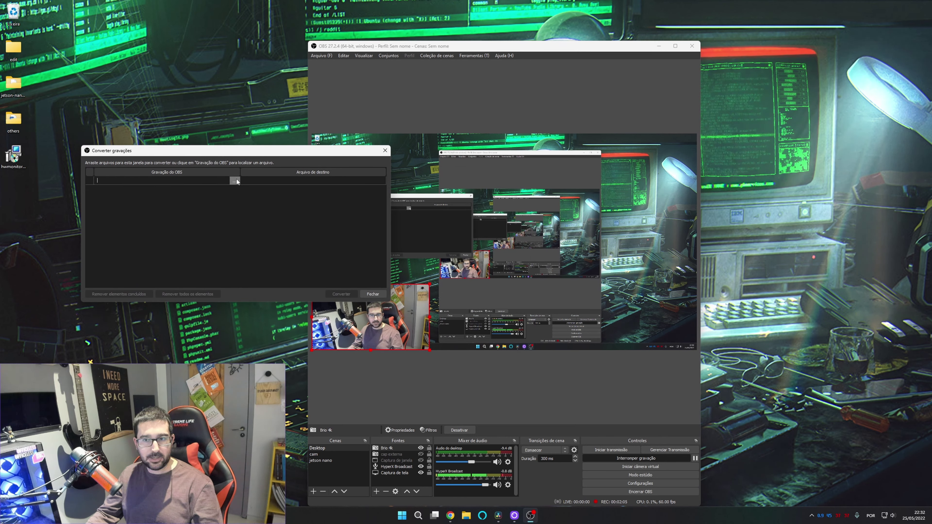
click(235, 180)
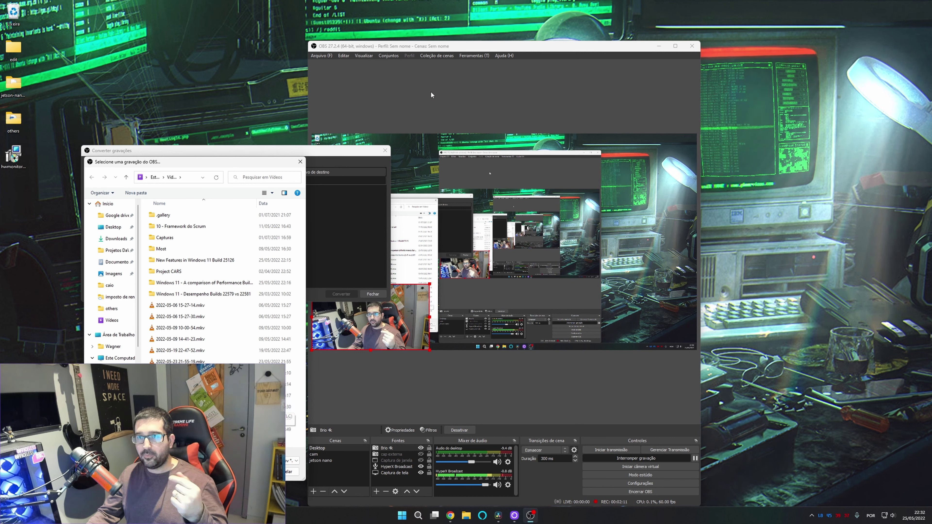
click(497, 52)
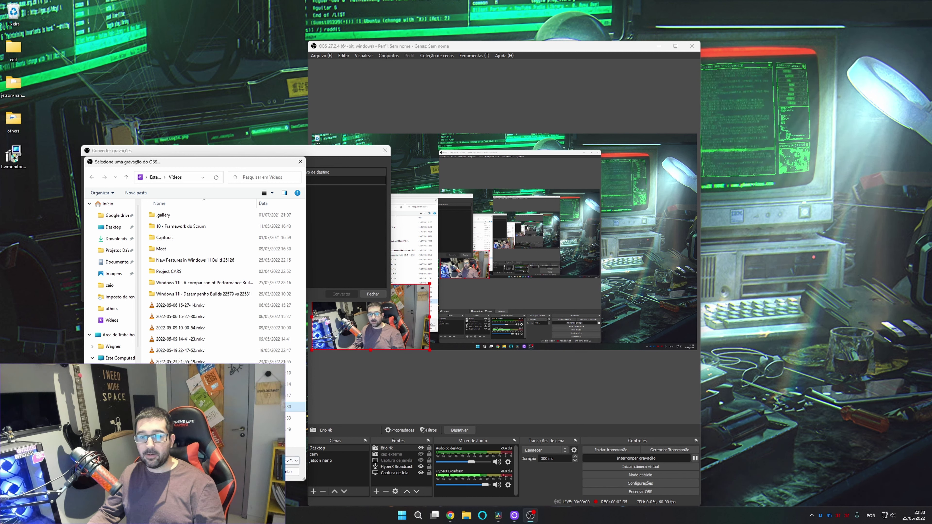
double_click(184, 406)
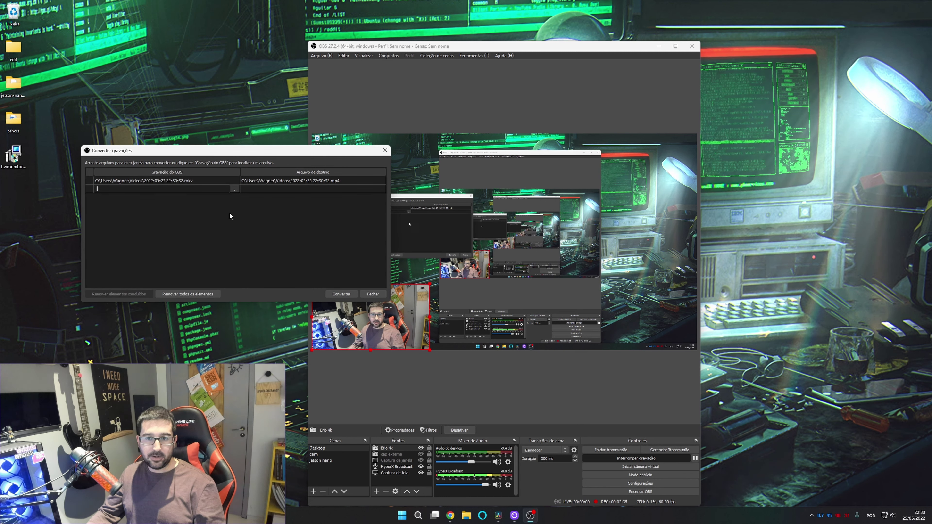
Convert the recording to MP4, close the remux window, and minimize OBS.
click(340, 296)
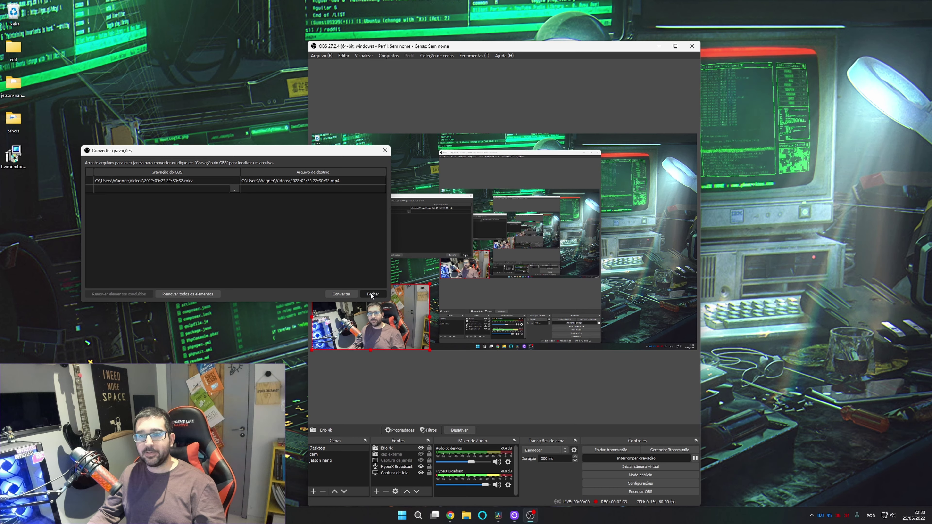
click(373, 294)
drag(486, 47, 80, 74)
click(254, 73)
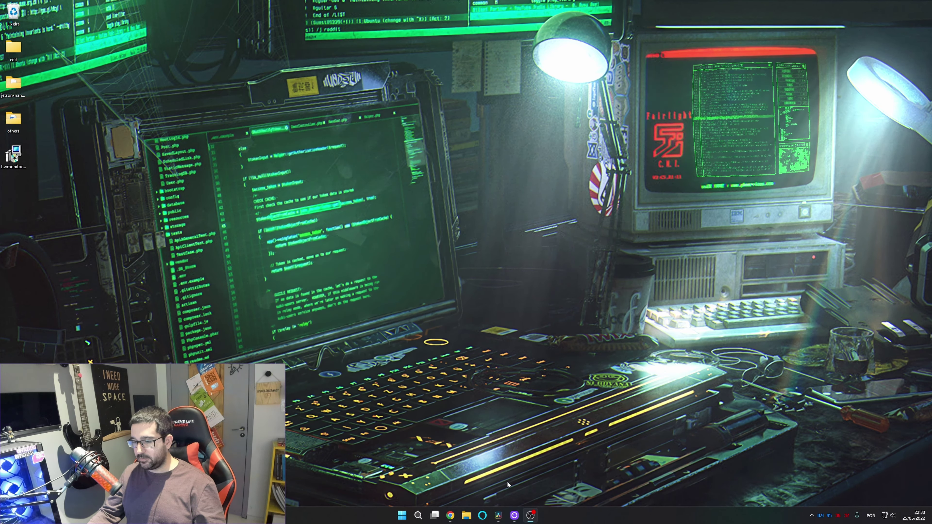
Restore DaVinci Resolve from the taskbar, showing Timeline 1 with INTRO.mov.
click(498, 516)
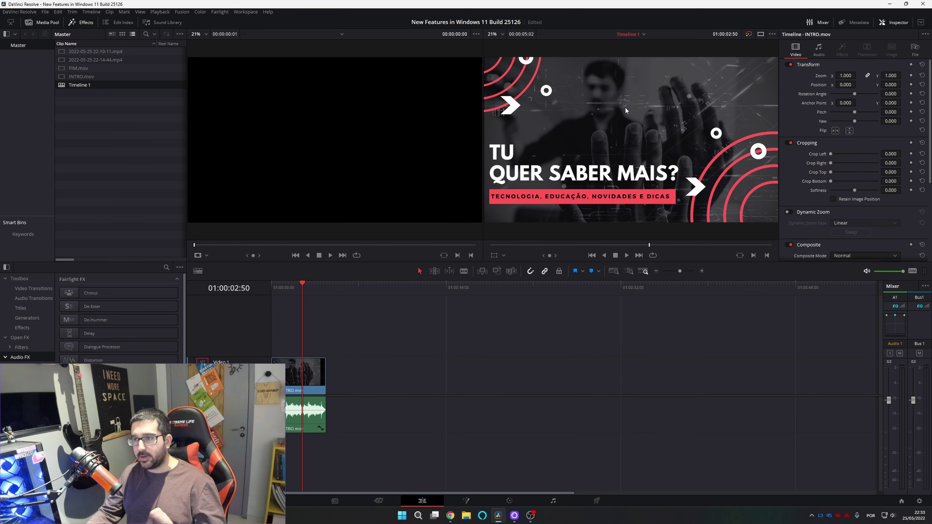
Minimize the DaVinci Resolve window to reveal the Windows desktop.
click(889, 3)
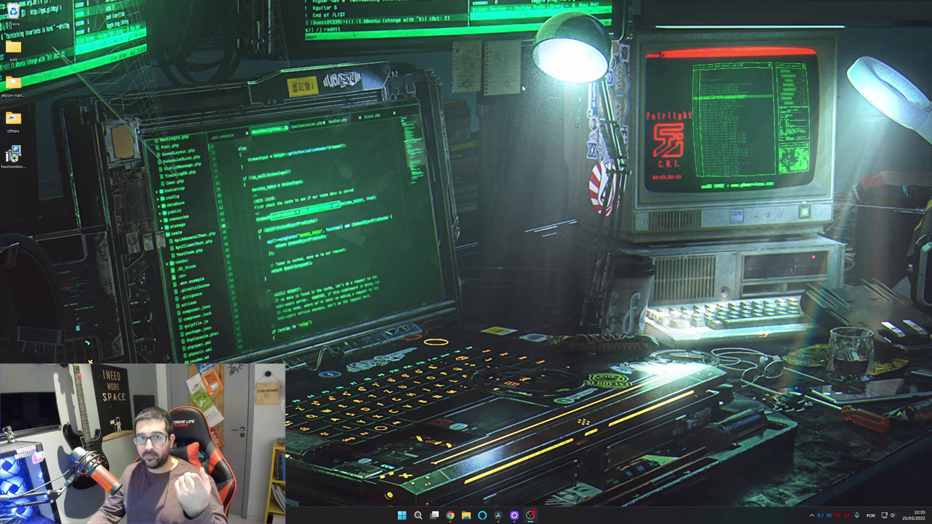